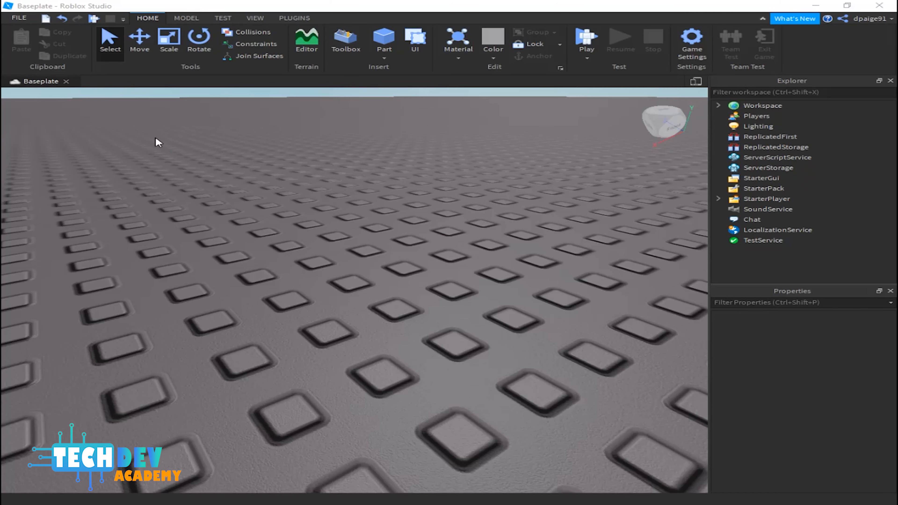
pyautogui.moveTo(401, 216); pyautogui.dragTo(430, 203, button='right')
pyautogui.press('e')
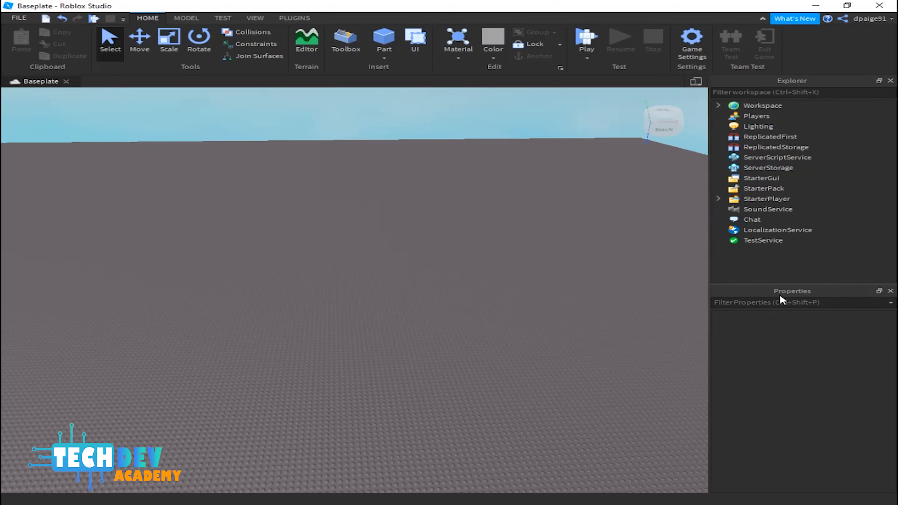
pyautogui.click(262, 19)
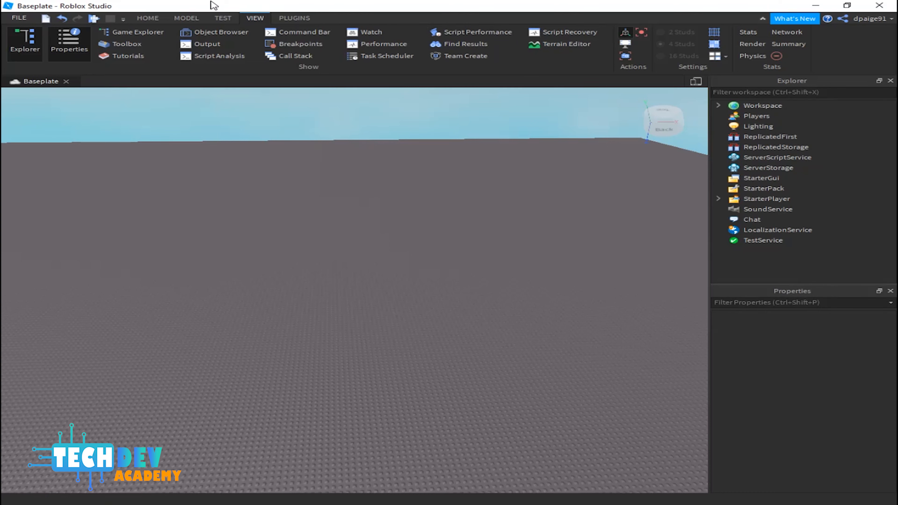
pyautogui.click(144, 18)
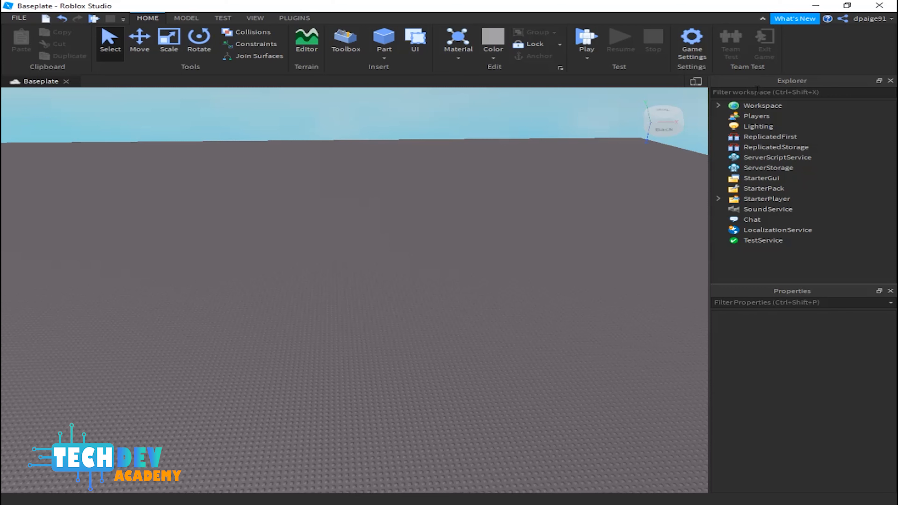
# Step: Insert a ScreenGui into StarterGui
pyautogui.moveTo(774, 172)
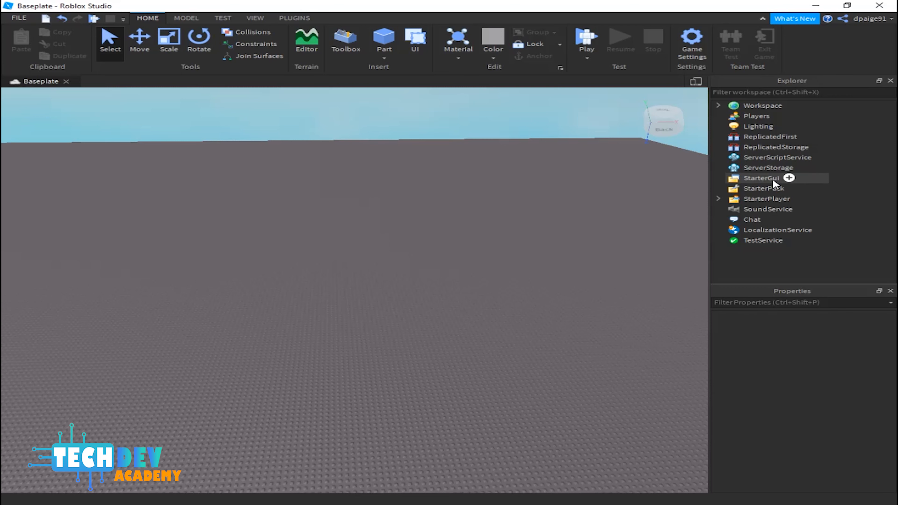
pyautogui.click(759, 179)
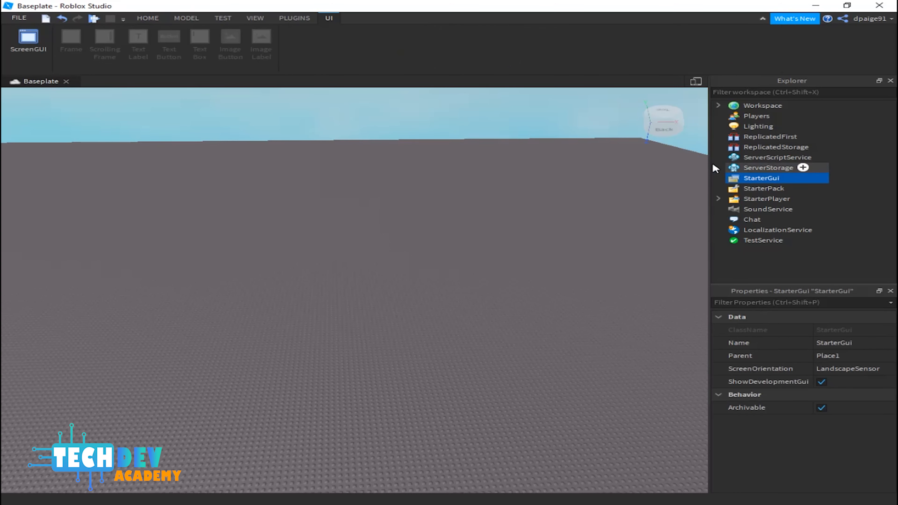
pyautogui.click(27, 42)
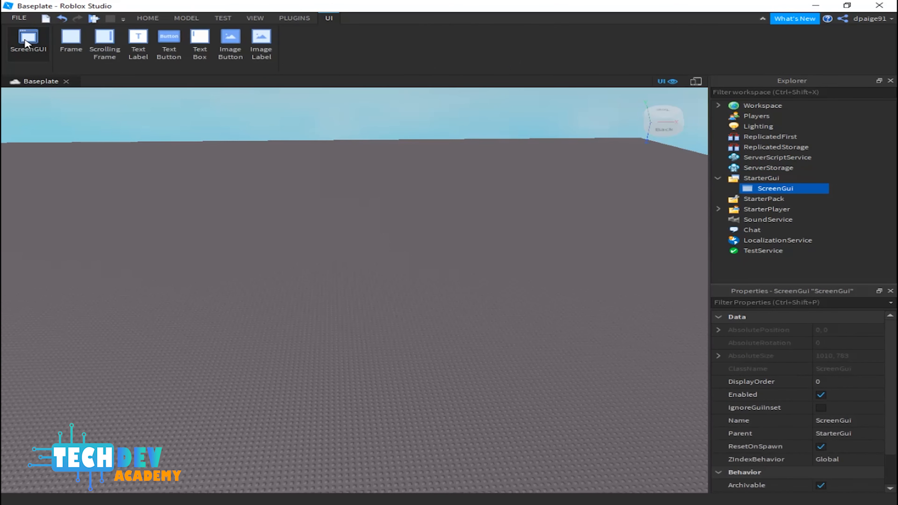
# Step: Rename the new ScreenGui as LogoScreen
pyautogui.rightClick(773, 188)
pyautogui.click(773, 252)
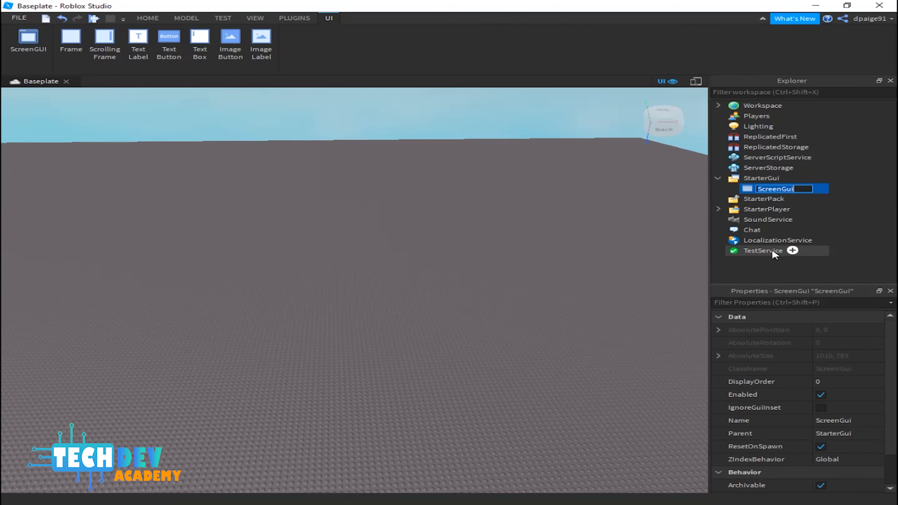
pyautogui.press('BackSpace')
pyautogui.write('LogoScreen')
pyautogui.press('Return')
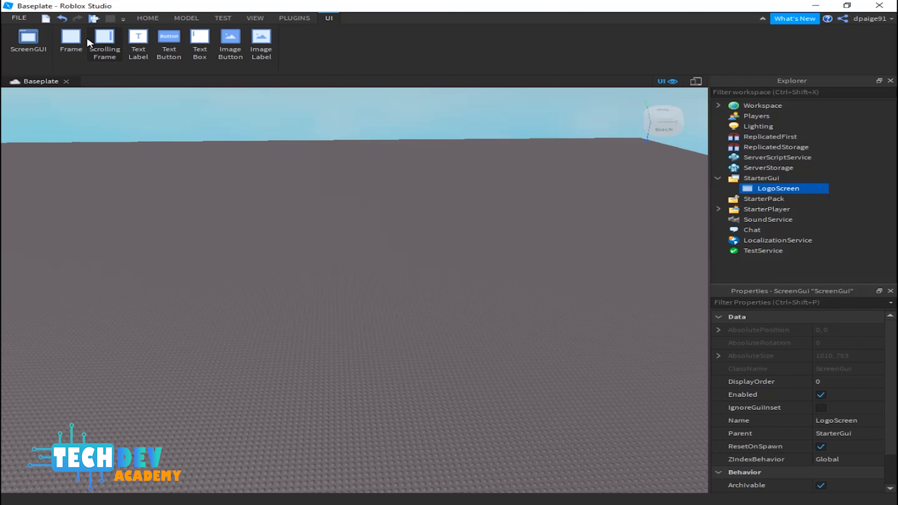
# Step: Insert a Frame into LogoScreen and stretch it from the corner to fill the viewport
pyautogui.click(73, 56)
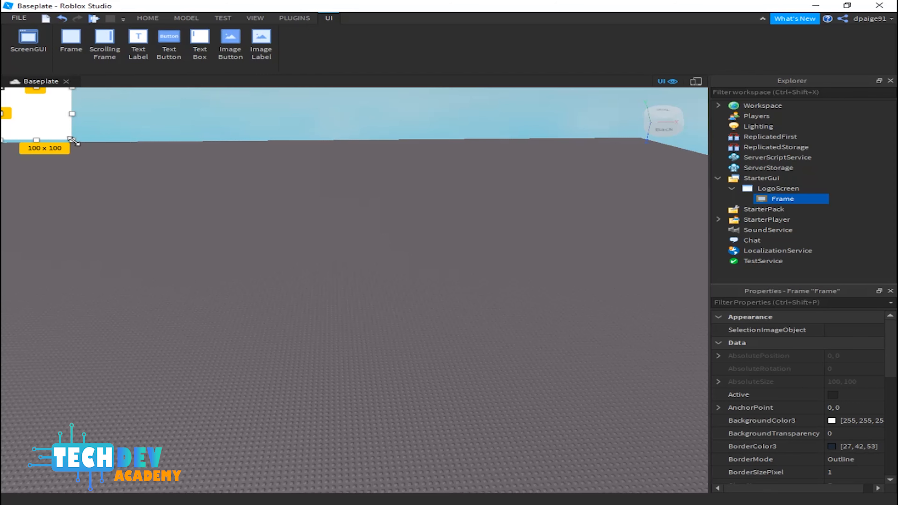
pyautogui.moveTo(70, 140); pyautogui.dragTo(710, 493)
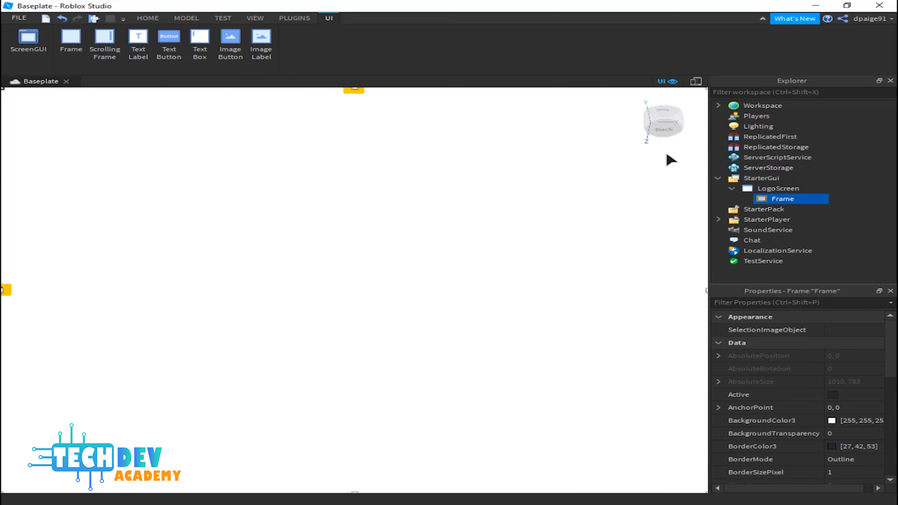
# Step: Close the Explorer and Properties panels and widen the frame to the enlarged viewport's right edge
pyautogui.click(891, 81)
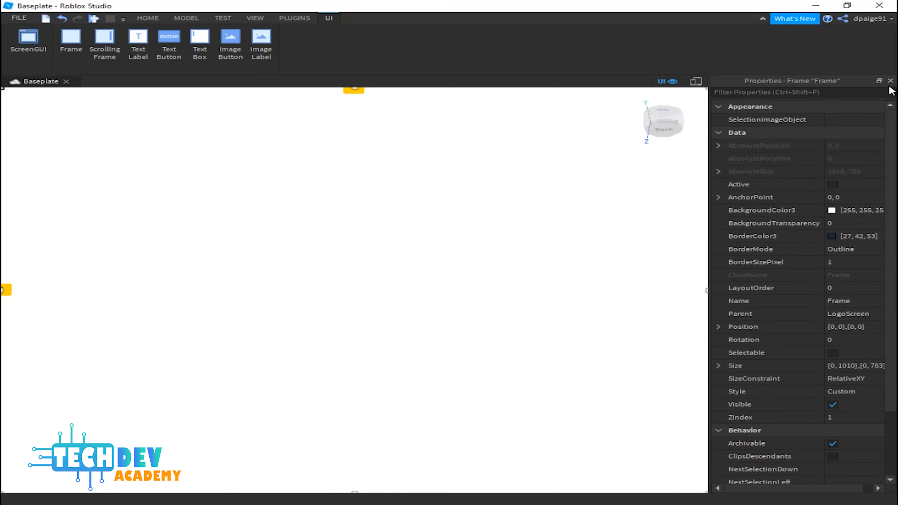
pyautogui.click(890, 80)
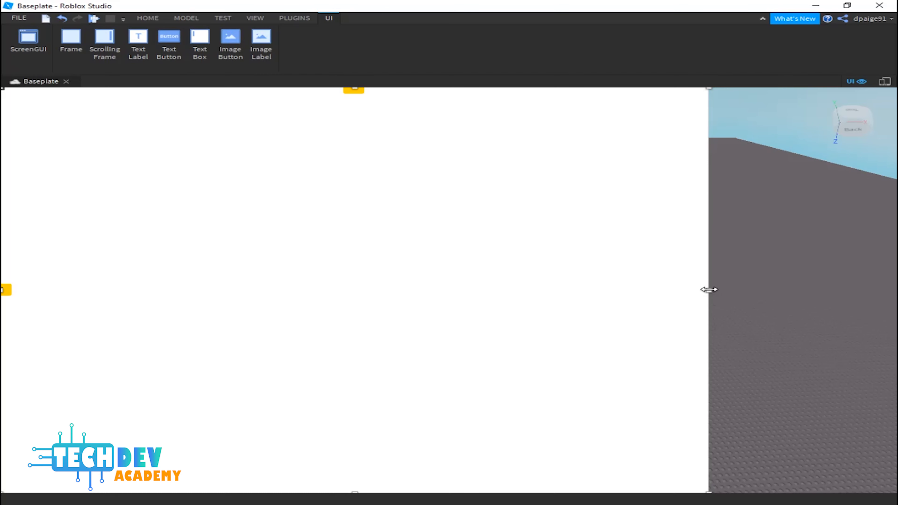
pyautogui.moveTo(710, 289); pyautogui.dragTo(896, 289)
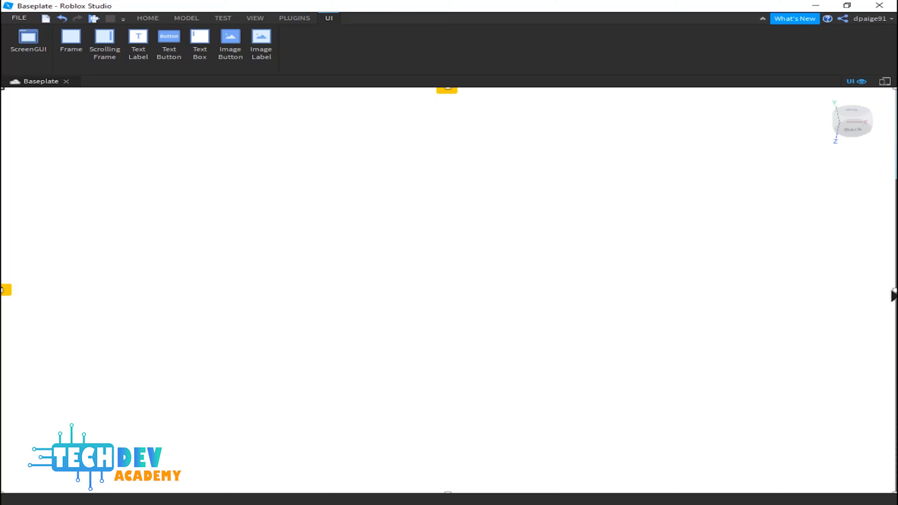
pyautogui.moveTo(895, 290); pyautogui.dragTo(897, 290)
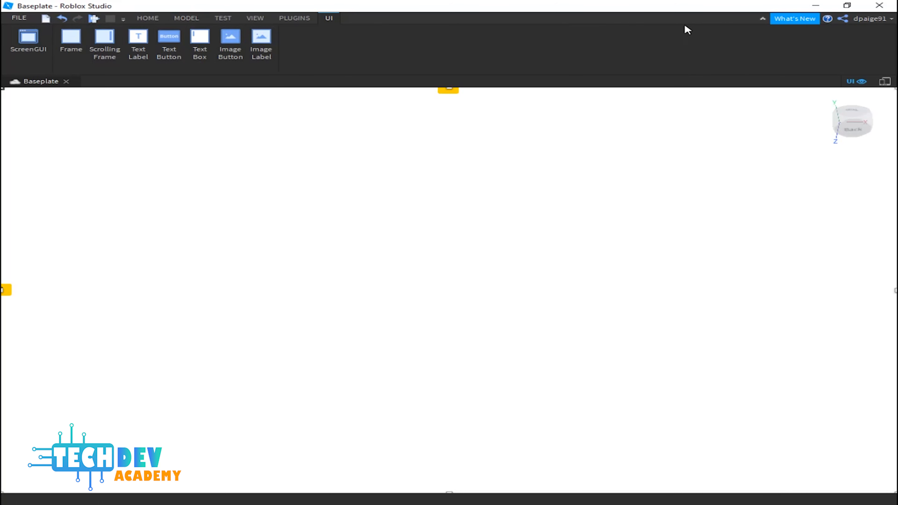
# Step: With the ribbon collapsed, extend the frame's bottom edge to the viewport's bottom, then restore the ribbon
pyautogui.click(763, 19)
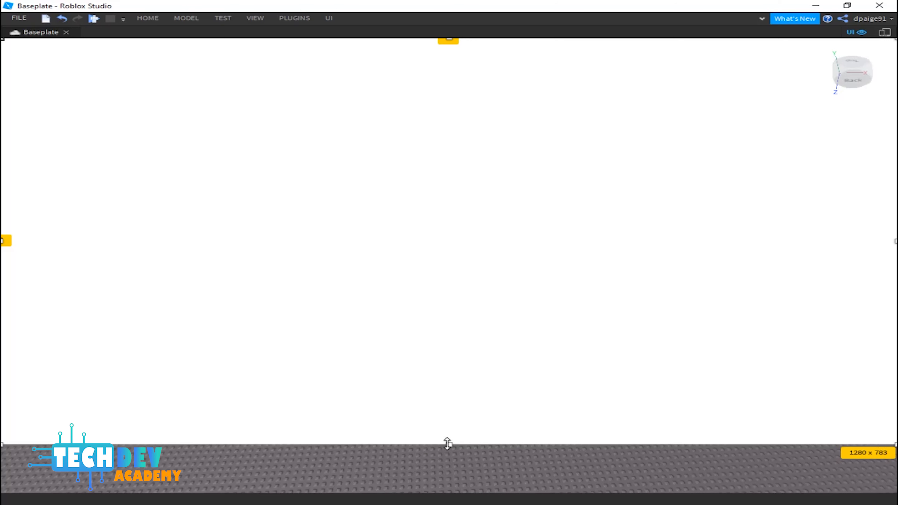
pyautogui.moveTo(447, 444); pyautogui.dragTo(460, 501)
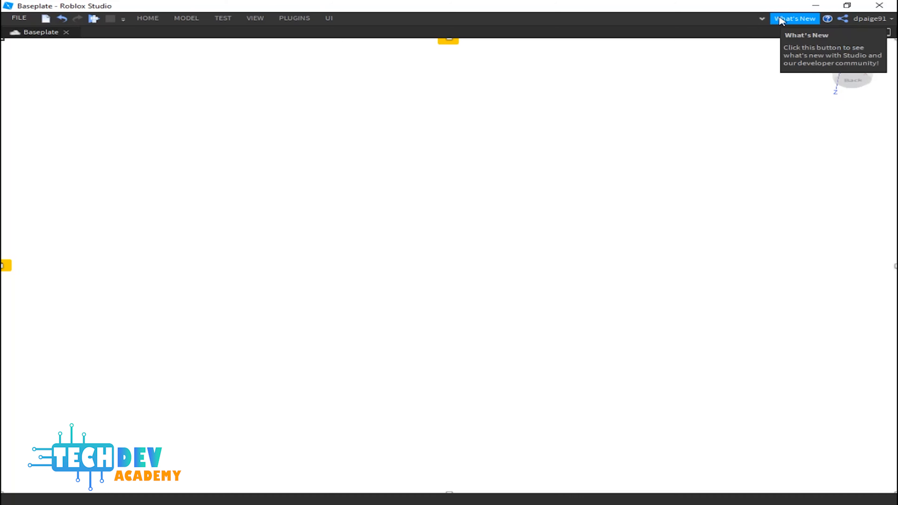
pyautogui.click(761, 20)
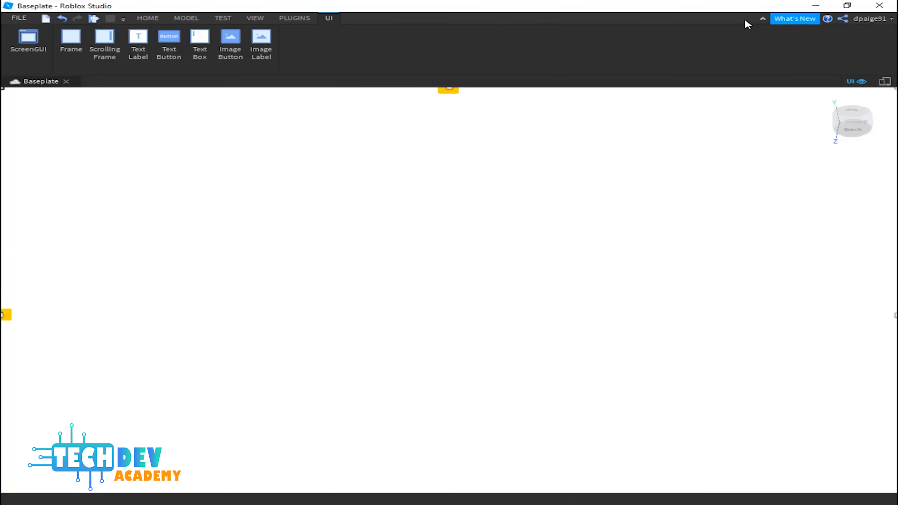
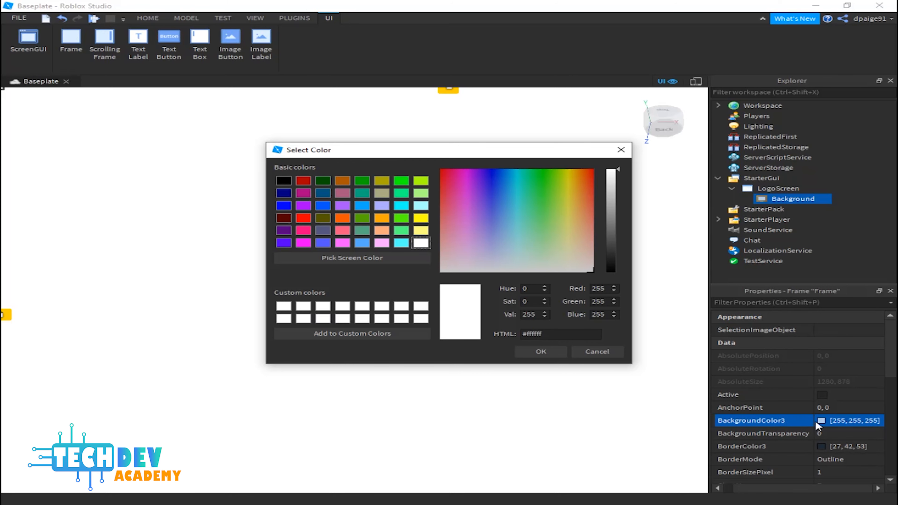
# Step: Set the Background frame's colour to dark grey 30, 30, 30 (#1e1e1e)
pyautogui.moveTo(616, 173); pyautogui.dragTo(615, 259)
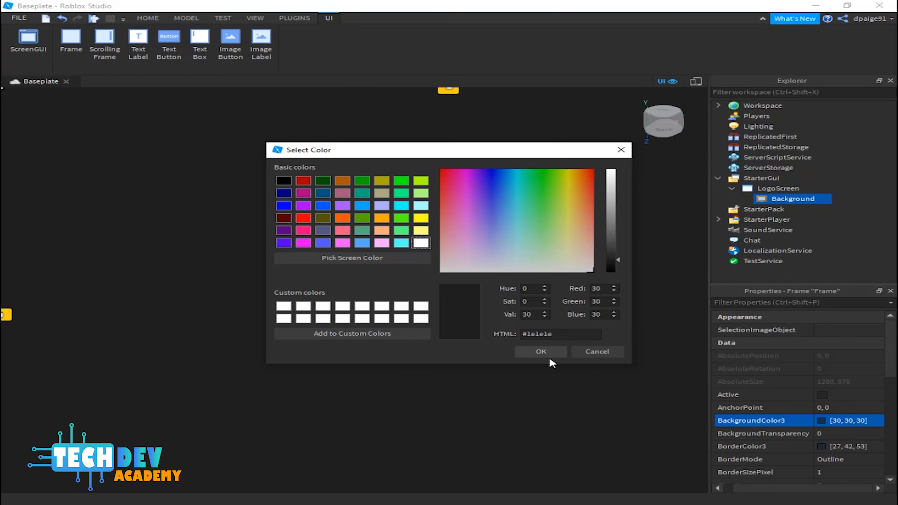
pyautogui.click(544, 351)
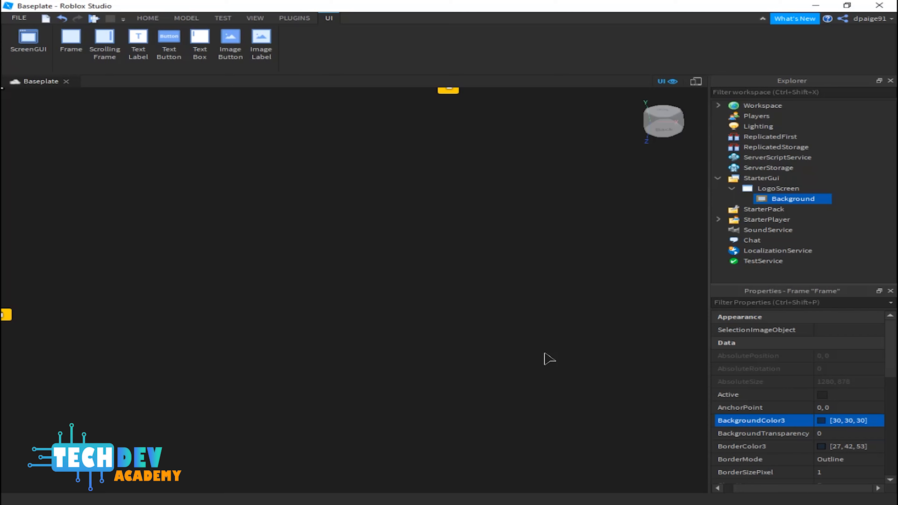
# Step: Insert an ImageLabel into the GUI and move it near the top, about 455 px from the left edge
pyautogui.click(262, 47)
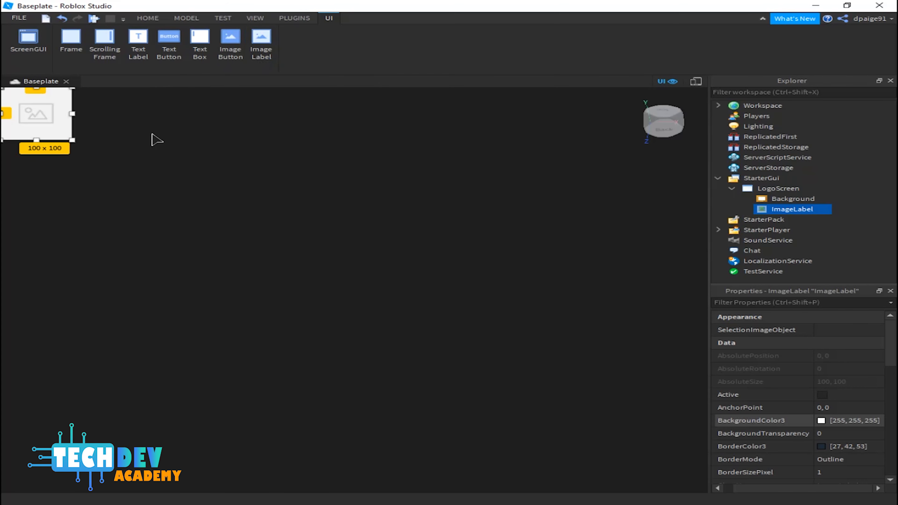
pyautogui.moveTo(42, 113); pyautogui.dragTo(353, 132)
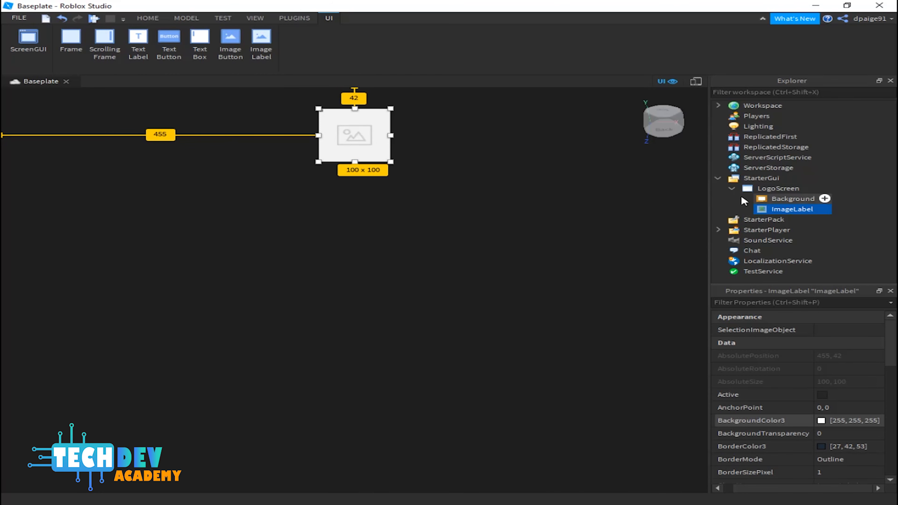
# Step: Rename the new ImageLabel as Logo
pyautogui.rightClick(778, 208)
pyautogui.click(790, 276)
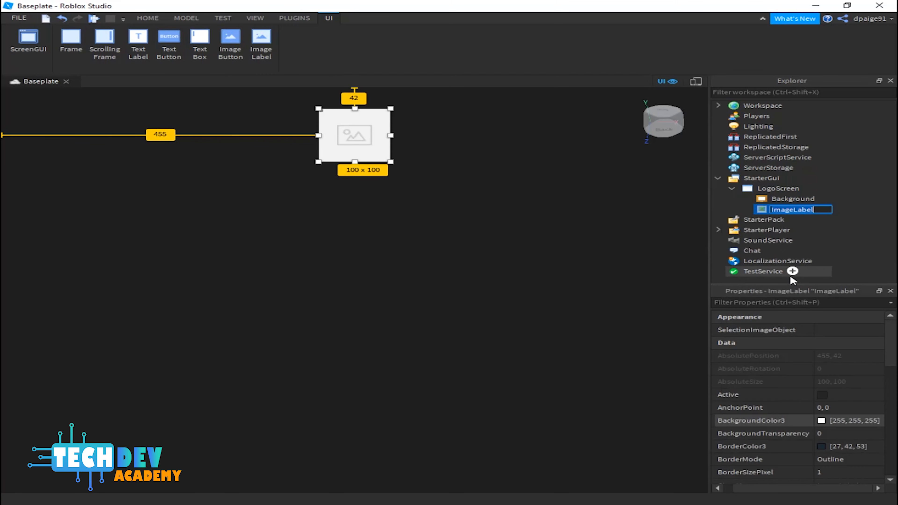
pyautogui.write('Logo')
pyautogui.press('Return')
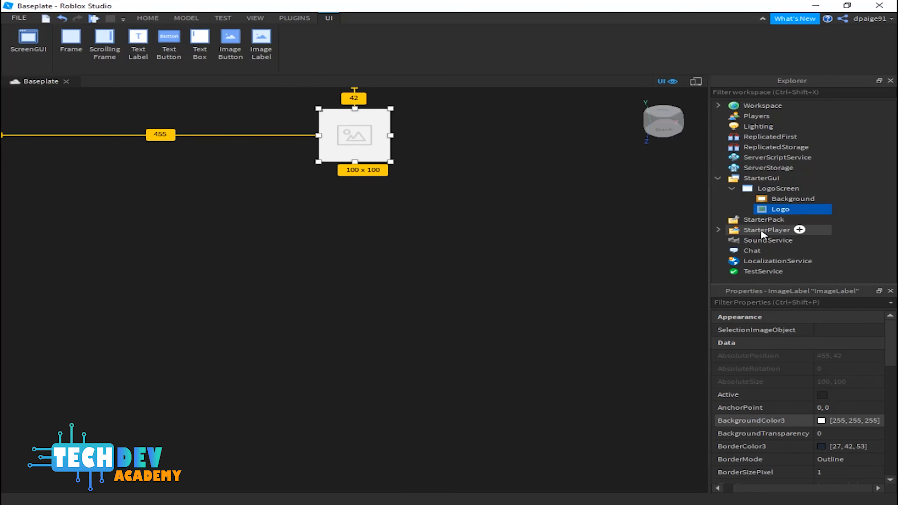
# Step: Parent Logo under the Background frame and centre it horizontally near the top of the screen
pyautogui.moveTo(775, 211); pyautogui.dragTo(785, 200)
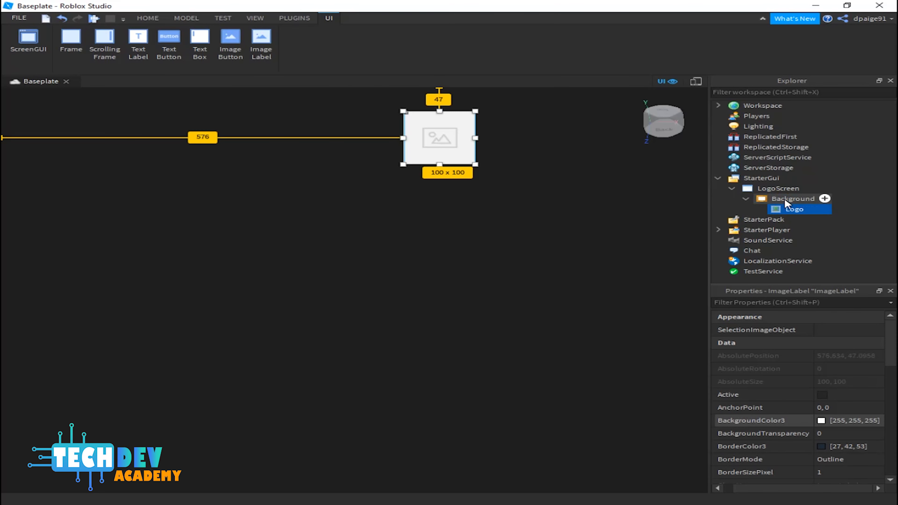
pyautogui.moveTo(456, 141); pyautogui.dragTo(373, 143)
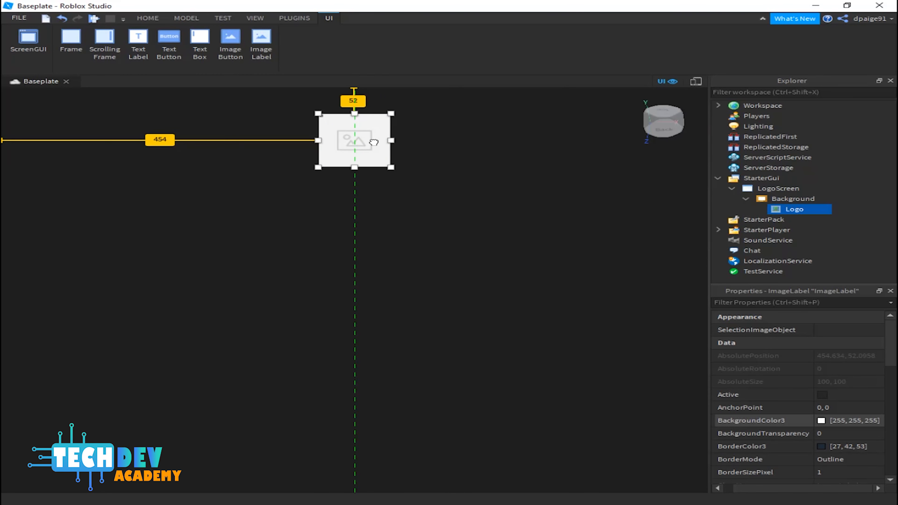
pyautogui.moveTo(374, 143); pyautogui.dragTo(374, 137)
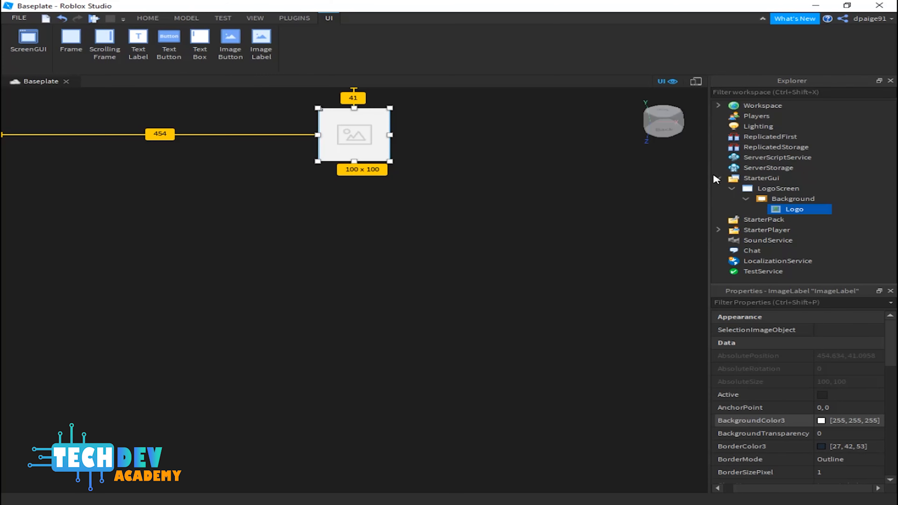
# Step: Insert a TextButton and move it to the bottom centre of the screen
pyautogui.click(169, 44)
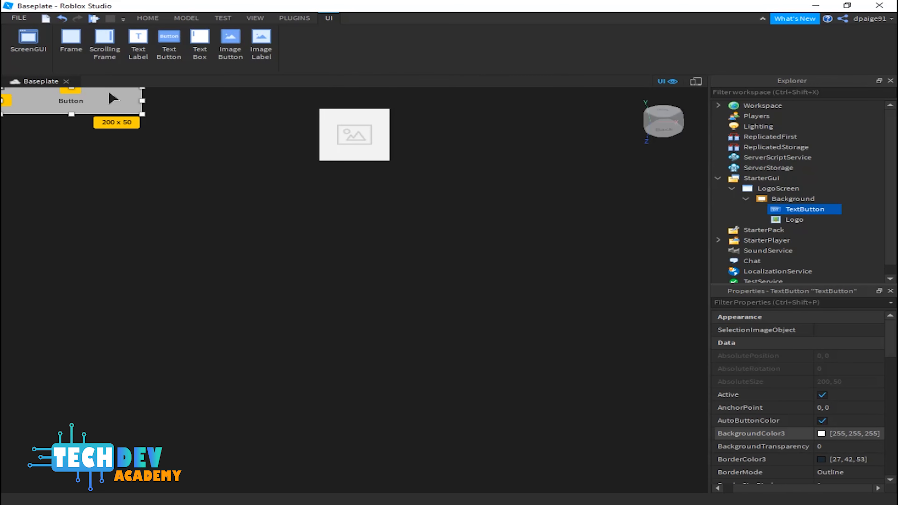
pyautogui.moveTo(113, 98); pyautogui.dragTo(400, 426)
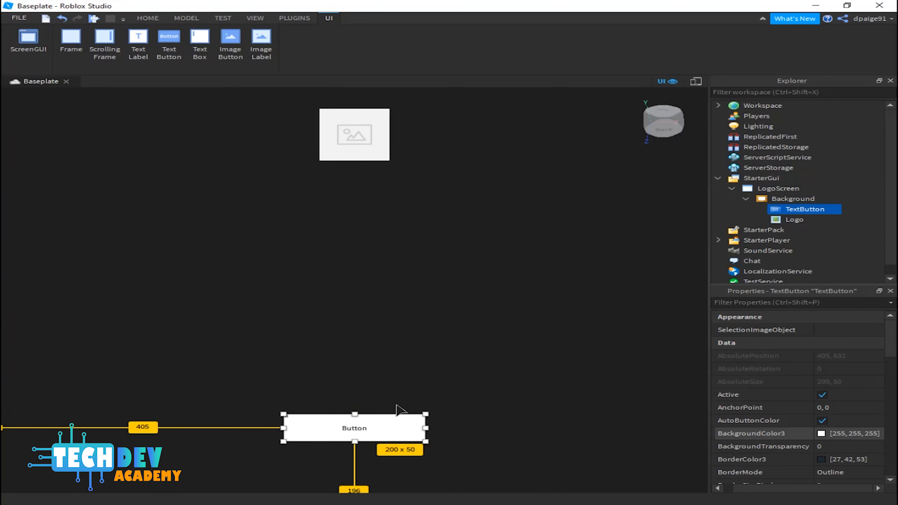
# Step: Colour the button 85, 170, 127 (#55aa7f) and resize it to about 335 x 74
pyautogui.click(821, 433)
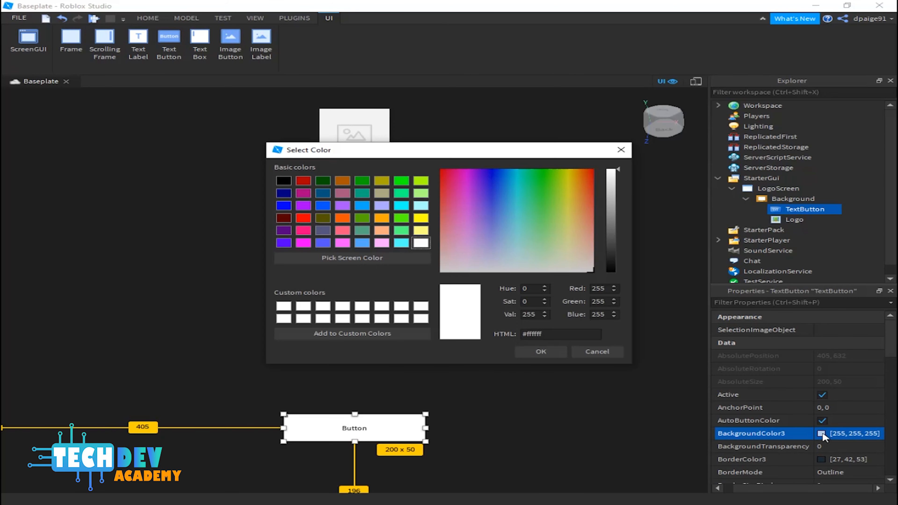
pyautogui.click(362, 218)
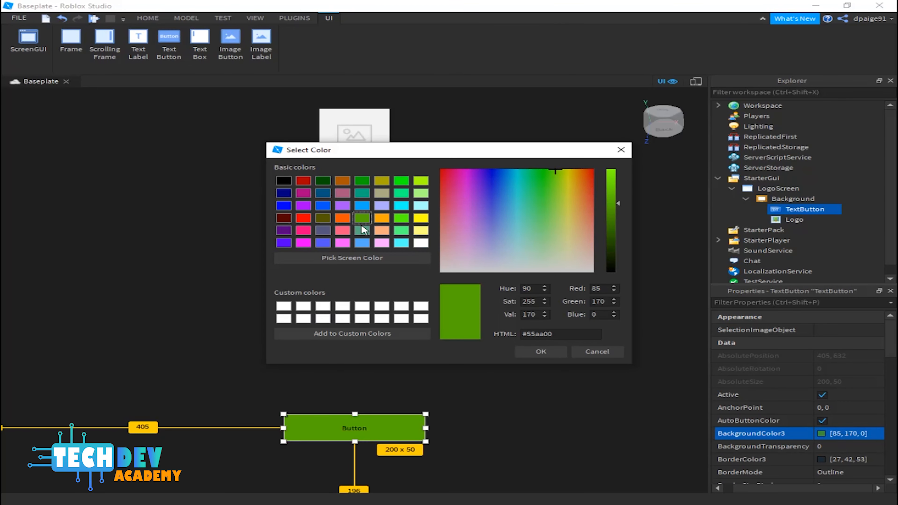
pyautogui.click(363, 231)
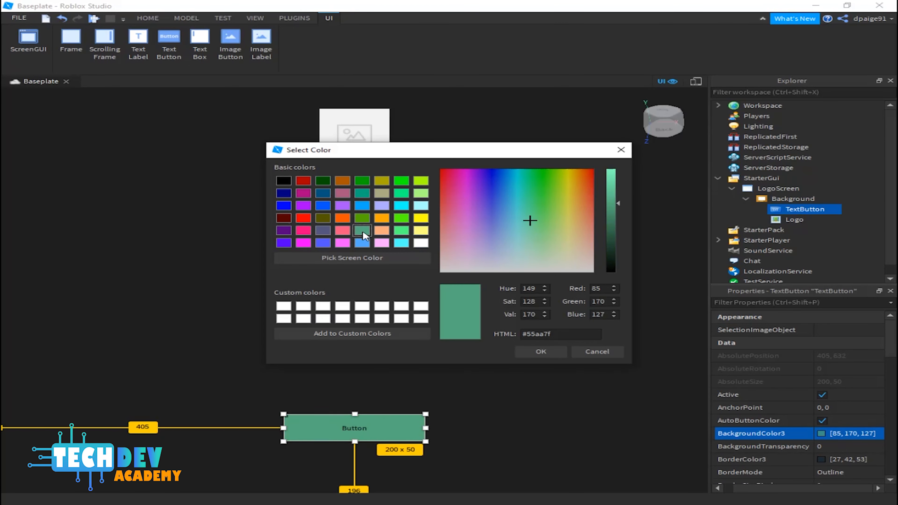
pyautogui.click(542, 352)
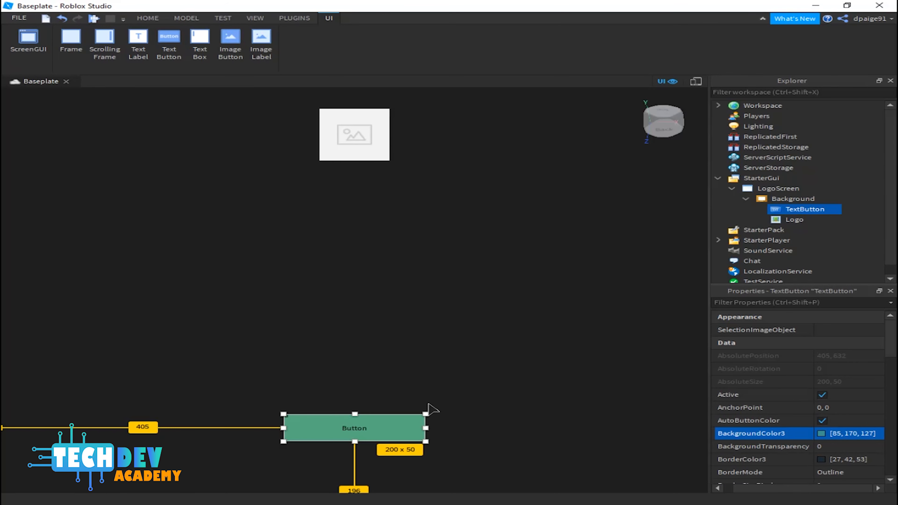
pyautogui.moveTo(425, 414)
pyautogui.mouseDown()
pyautogui.moveTo(473, 393)
pyautogui.moveTo(519, 402)
pyautogui.moveTo(476, 419)
pyautogui.moveTo(441, 418)
pyautogui.mouseUp()
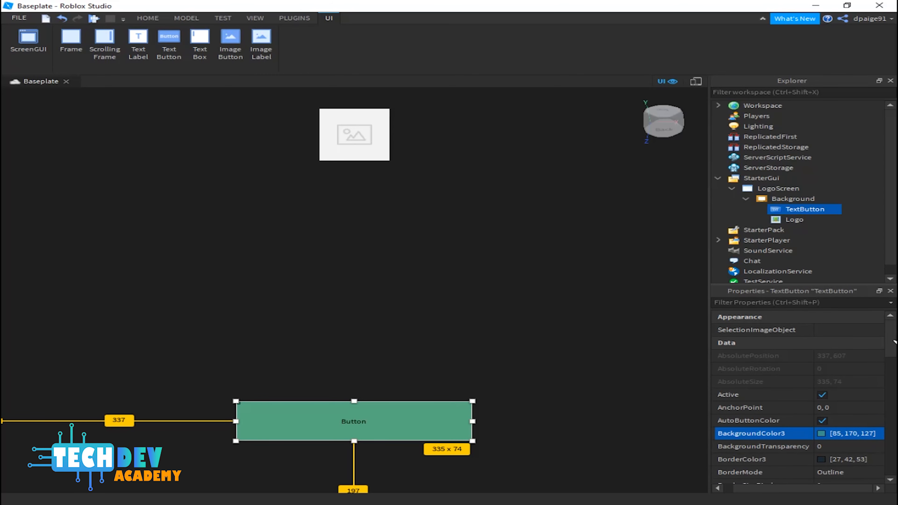
# Step: Set the button's Text to START
pyautogui.moveTo(894, 340); pyautogui.dragTo(891, 440)
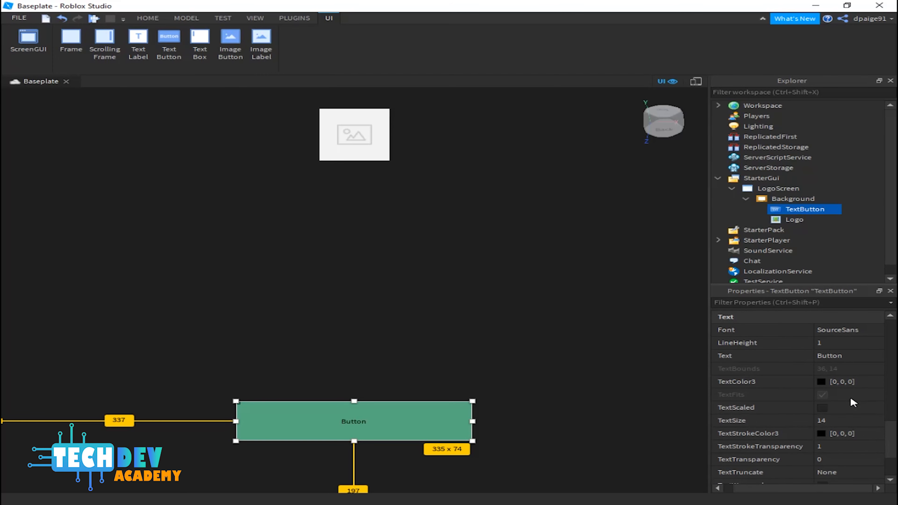
pyautogui.click(852, 356)
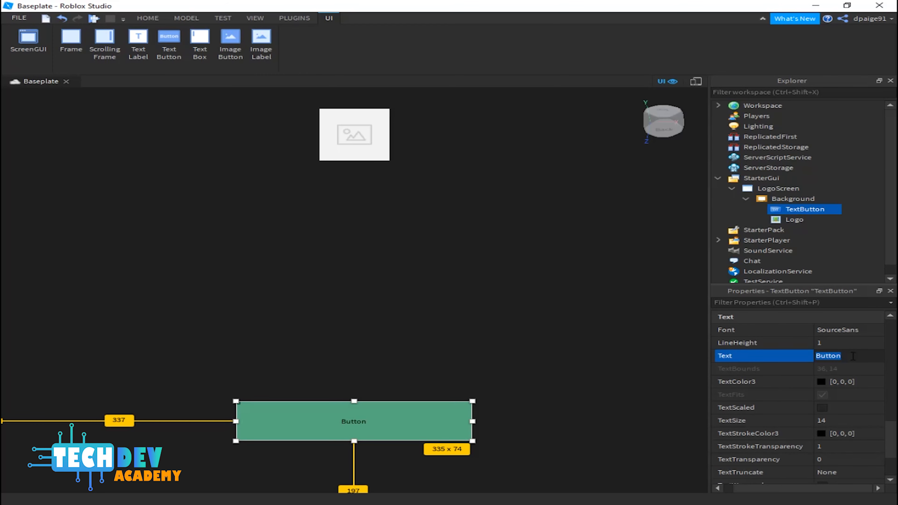
pyautogui.write('St')
pyautogui.press('BackSpace')
pyautogui.write('TART')
pyautogui.press('Return')
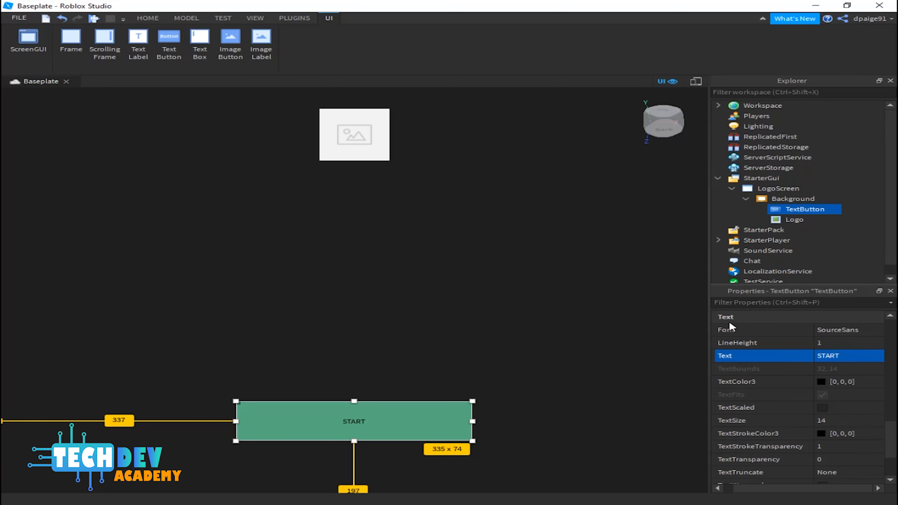
# Step: Set the button's TextSize to 70
pyautogui.click(835, 421)
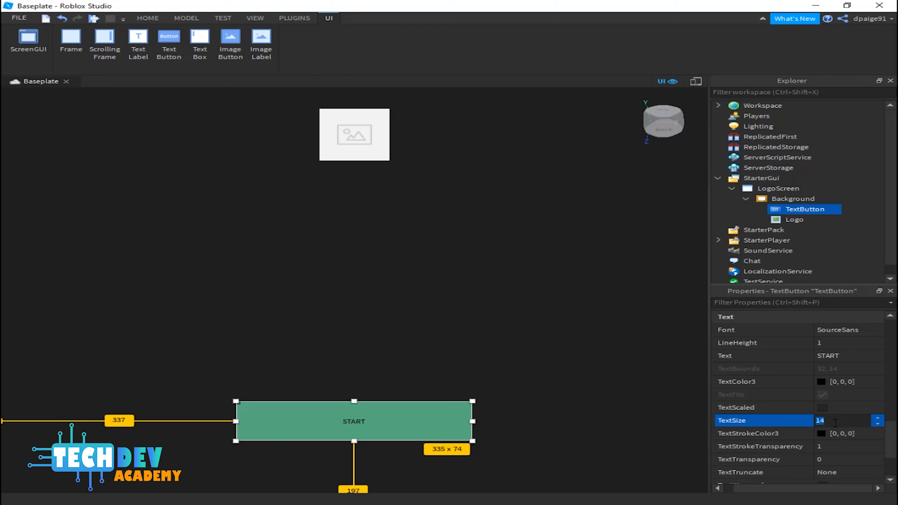
pyautogui.write('50')
pyautogui.press('Return')
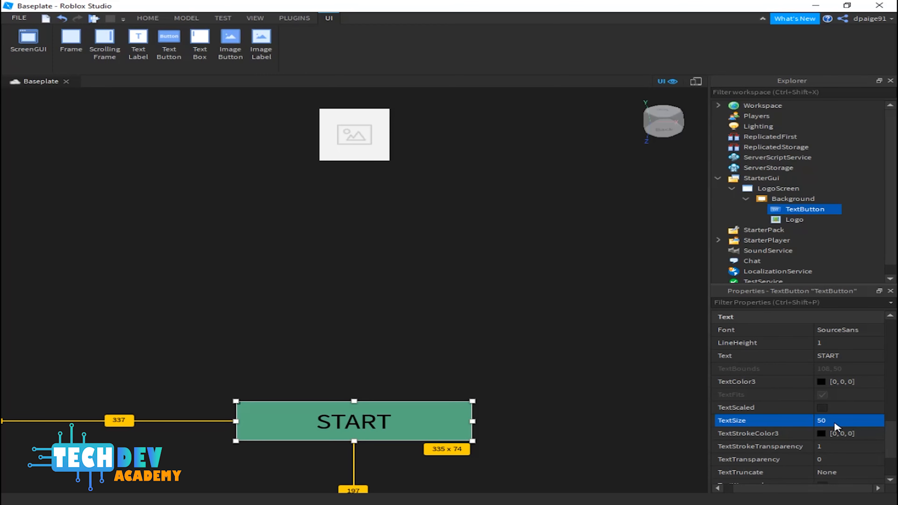
pyautogui.click(835, 423)
pyautogui.write('70')
pyautogui.press('Return')
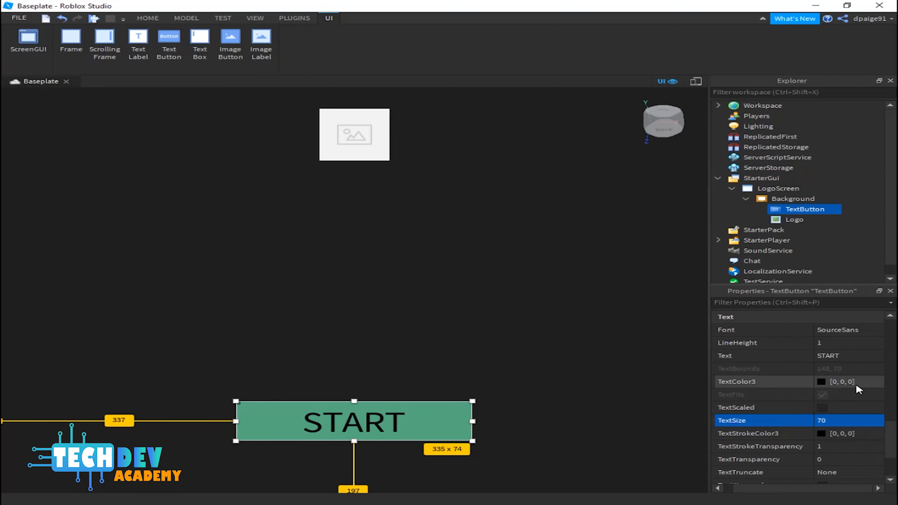
# Step: Set the button's TextColor3 to white
pyautogui.click(821, 381)
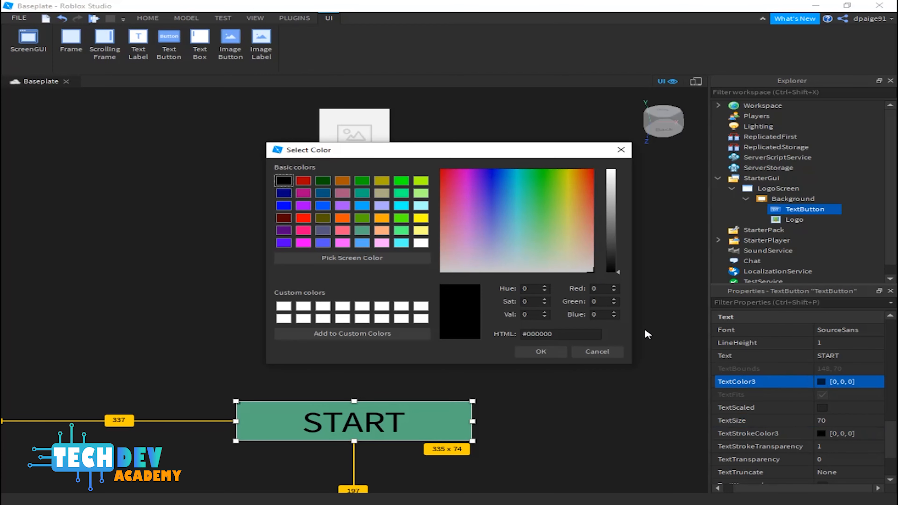
pyautogui.click(421, 243)
pyautogui.click(539, 352)
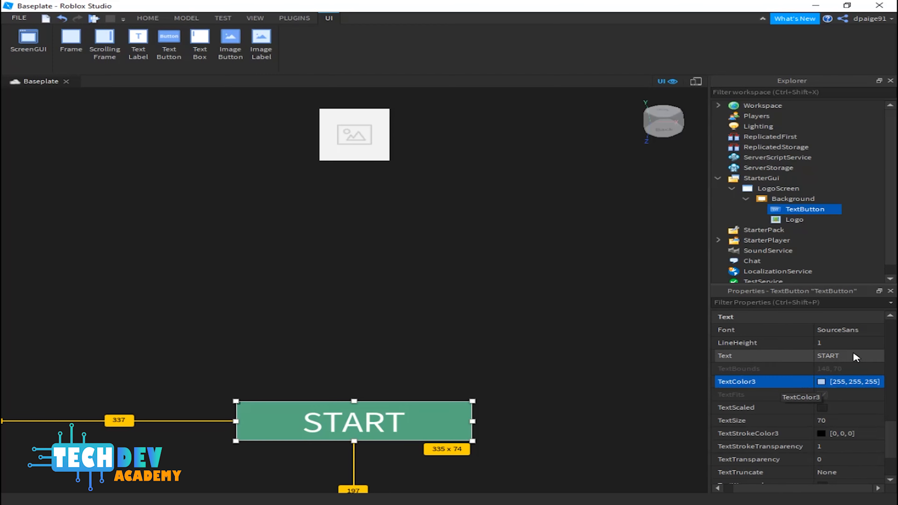
# Step: Change the button's Font to GothamBlack
pyautogui.click(882, 332)
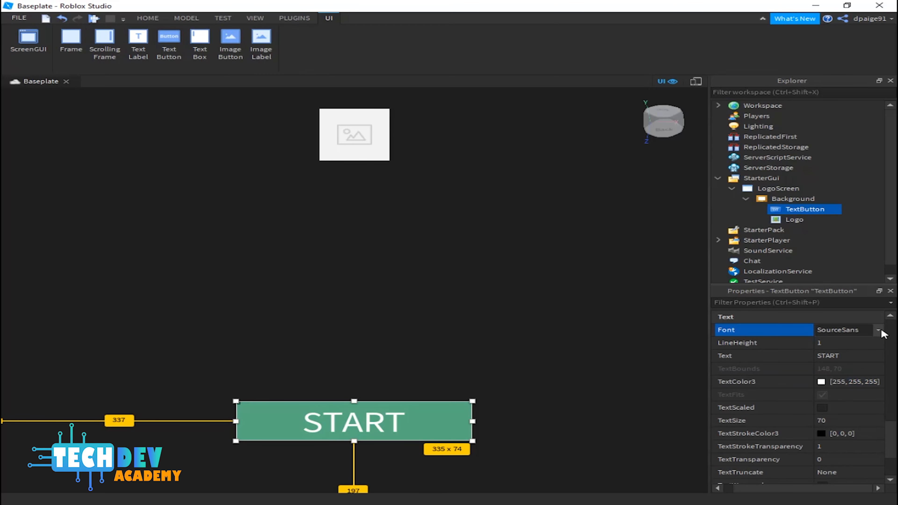
pyautogui.click(880, 330)
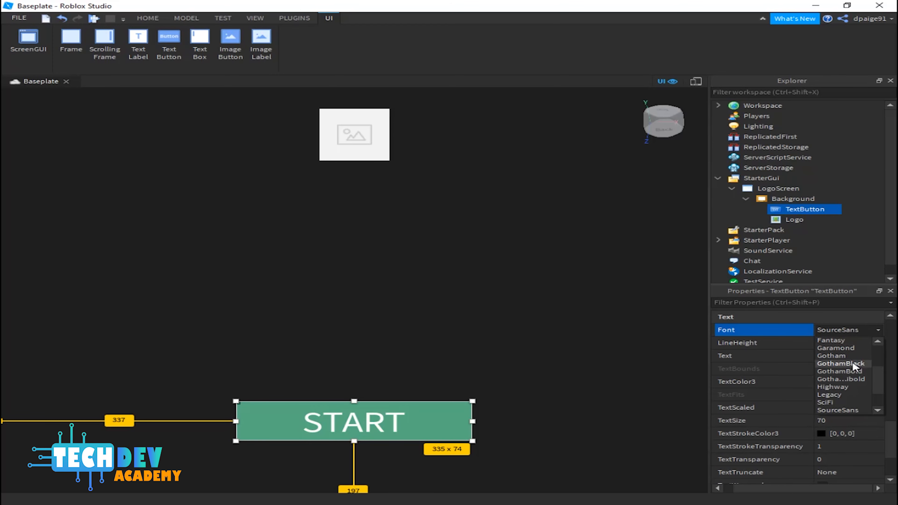
pyautogui.click(841, 363)
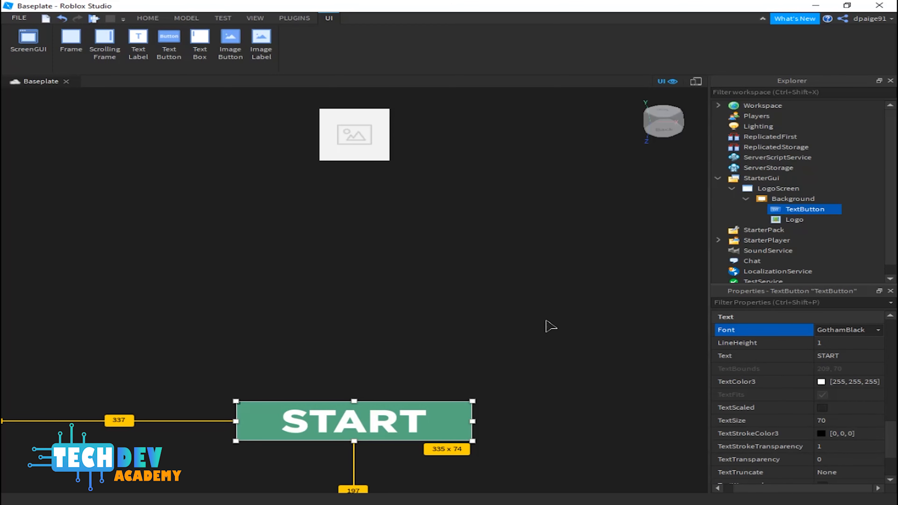
pyautogui.click(533, 322)
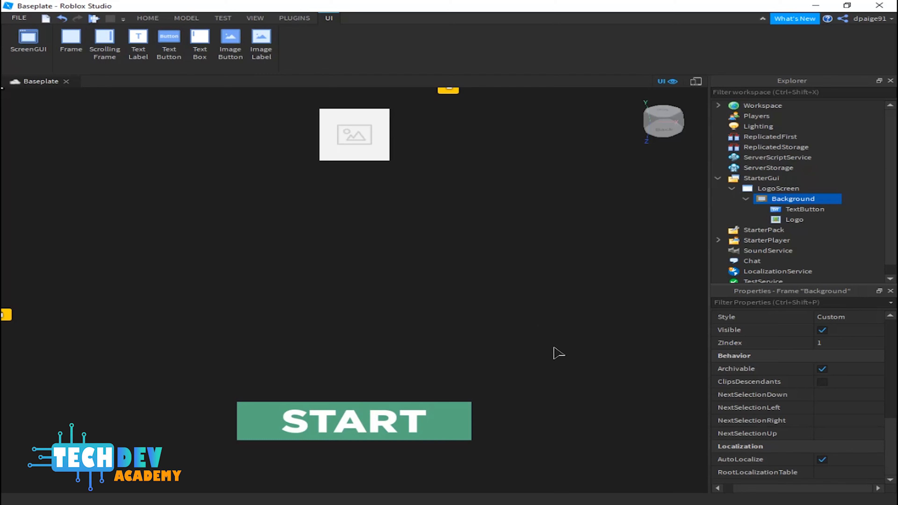
# Step: Rename the TextButton as StartButton
pyautogui.rightClick(802, 210)
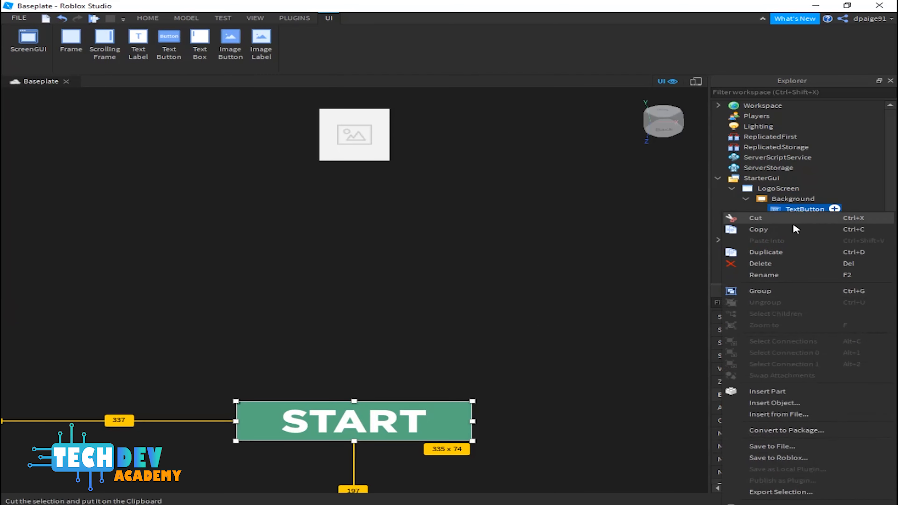
pyautogui.click(784, 274)
pyautogui.click(797, 210)
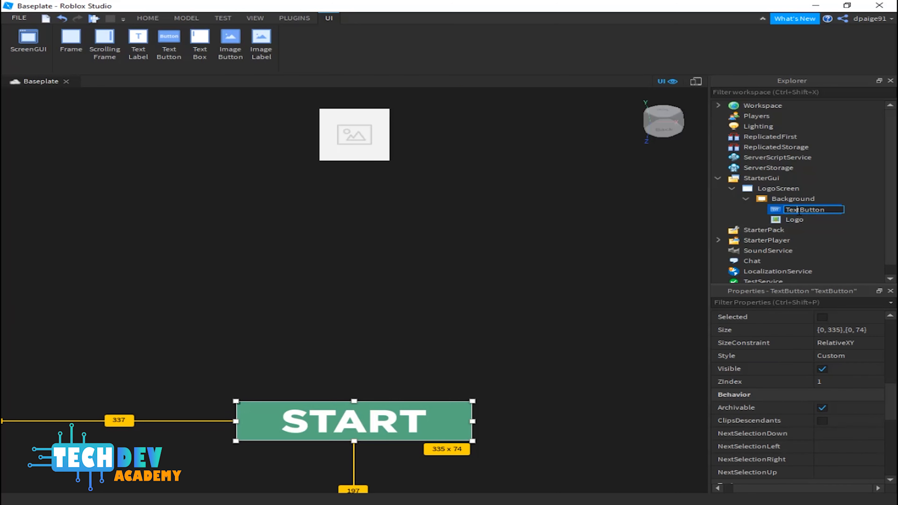
pyautogui.moveTo(801, 210); pyautogui.dragTo(782, 213)
pyautogui.write('Start')
pyautogui.press('Return')
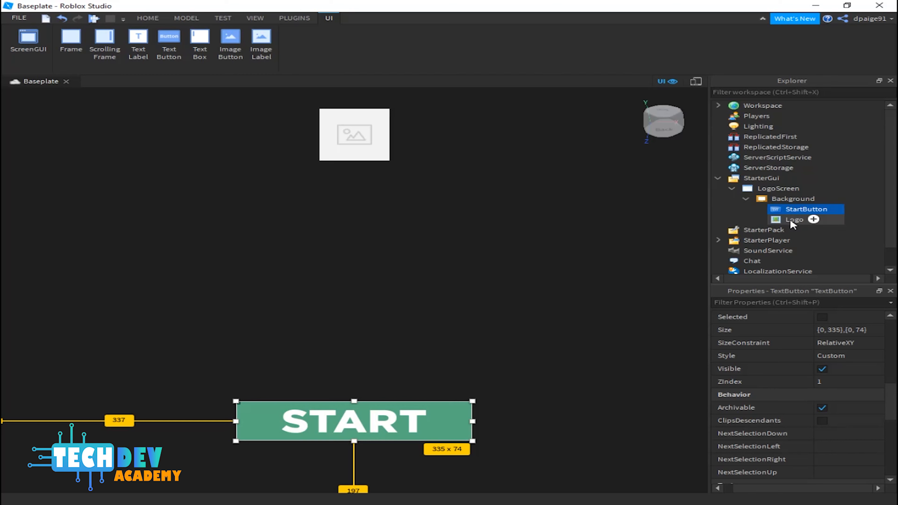
pyautogui.click(746, 199)
pyautogui.click(746, 198)
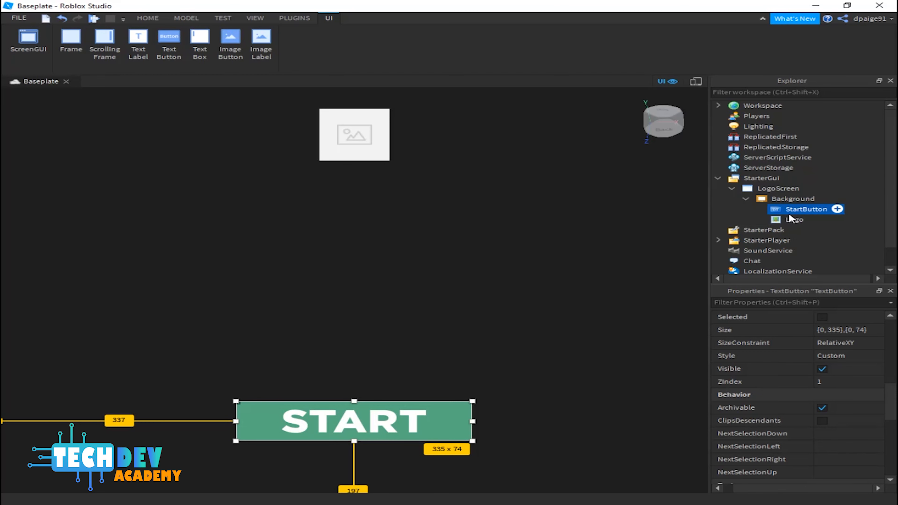
pyautogui.moveTo(786, 206); pyautogui.dragTo(784, 193)
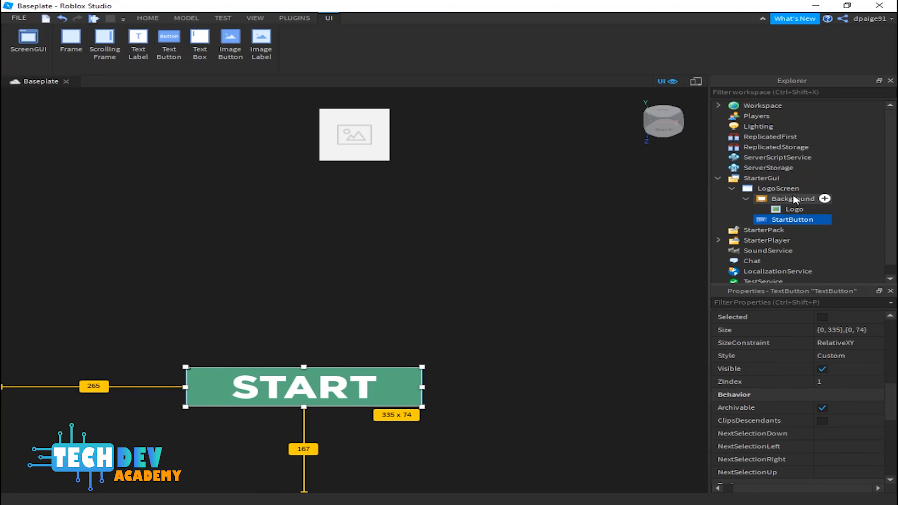
pyautogui.moveTo(783, 219); pyautogui.dragTo(795, 198)
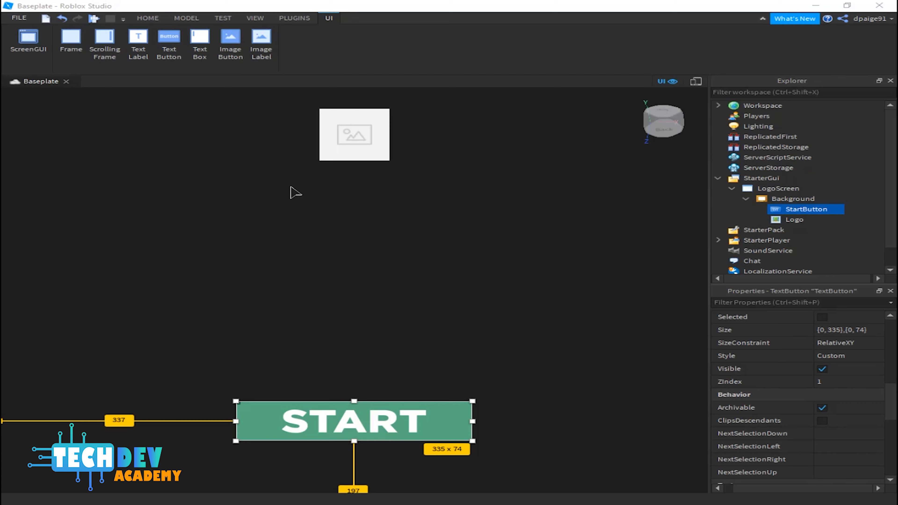
pyautogui.click(155, 19)
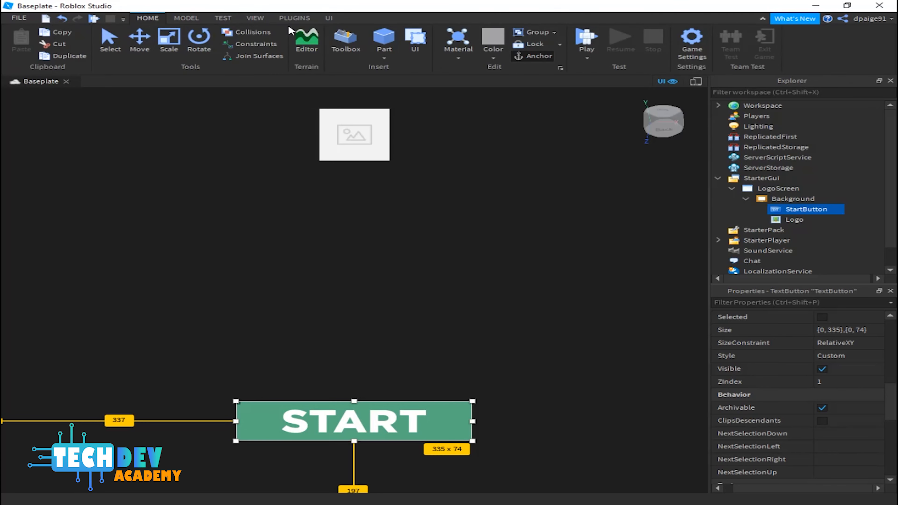
# Step: Open the Toolbox and browse to the My Images category of your inventory to find the uploaded logo images
pyautogui.click(343, 38)
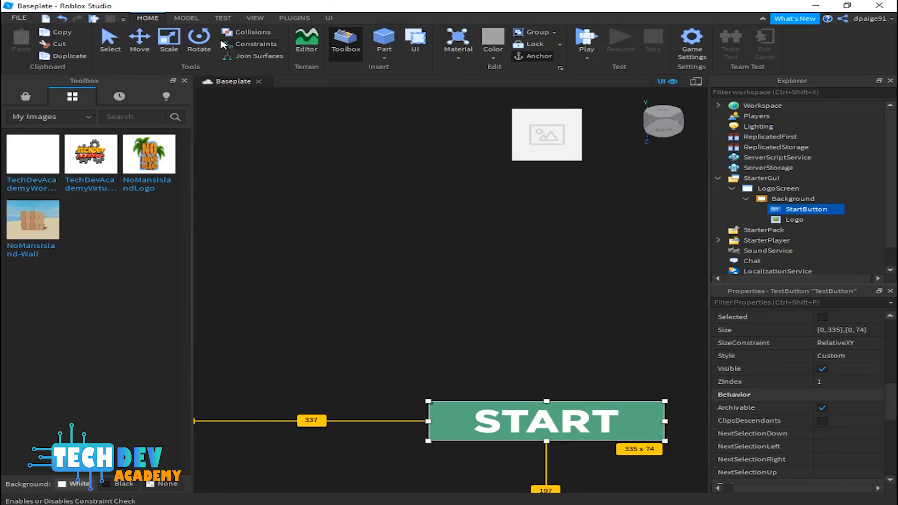
pyautogui.click(30, 95)
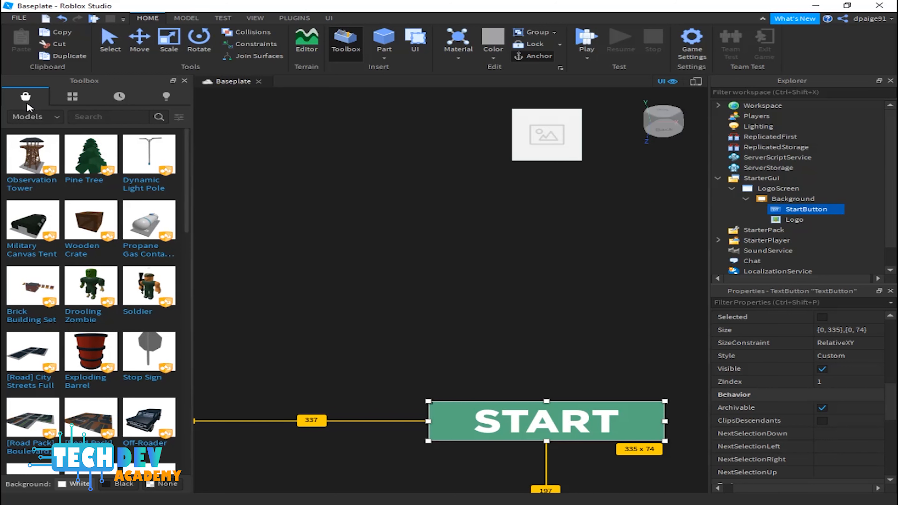
pyautogui.click(31, 117)
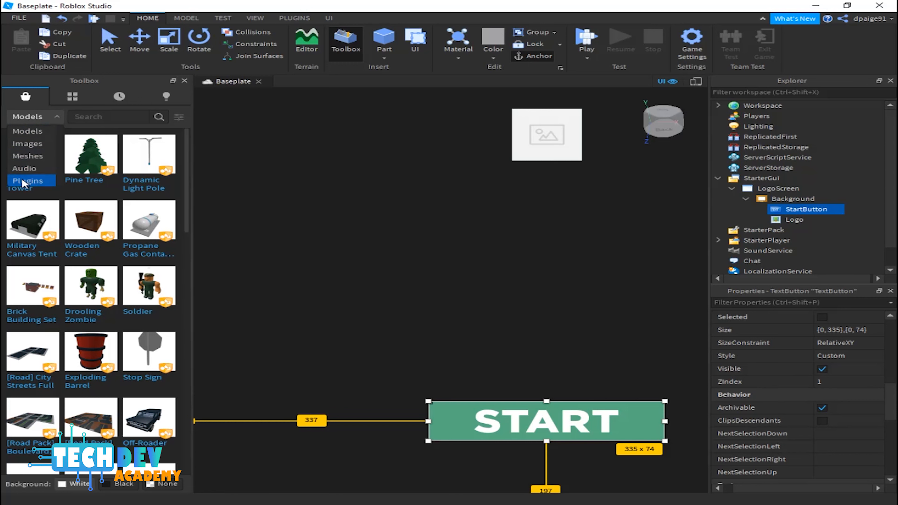
pyautogui.click(75, 98)
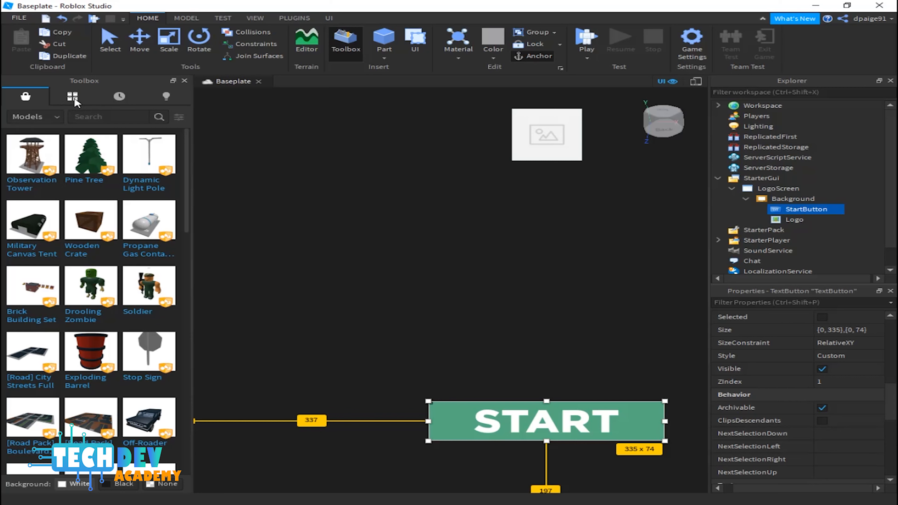
pyautogui.click(75, 99)
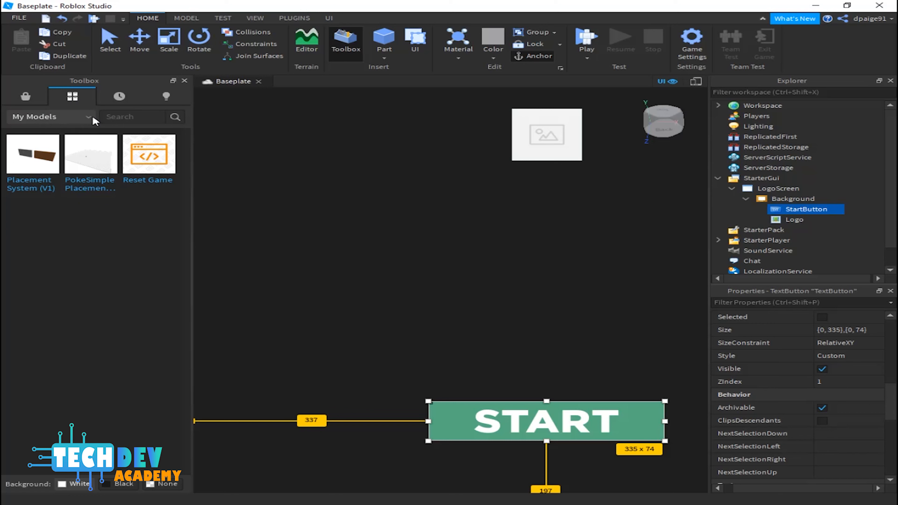
pyautogui.click(68, 119)
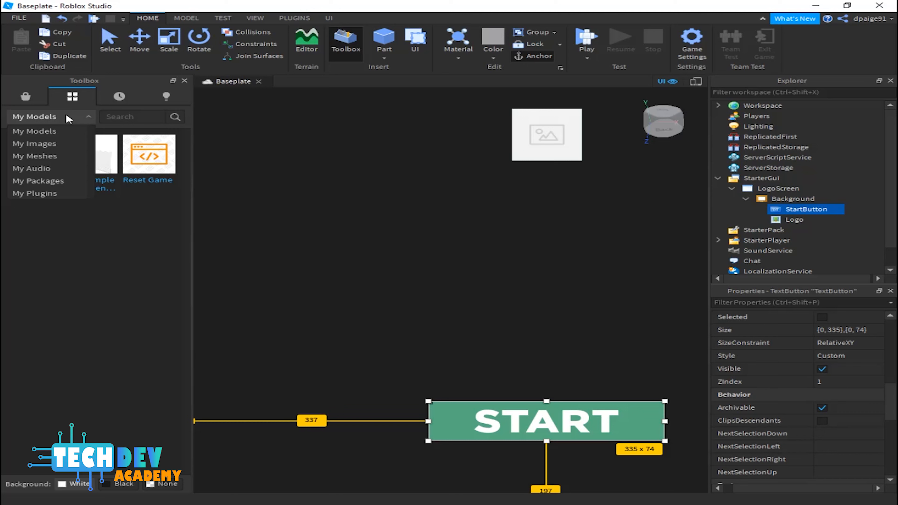
pyautogui.click(52, 145)
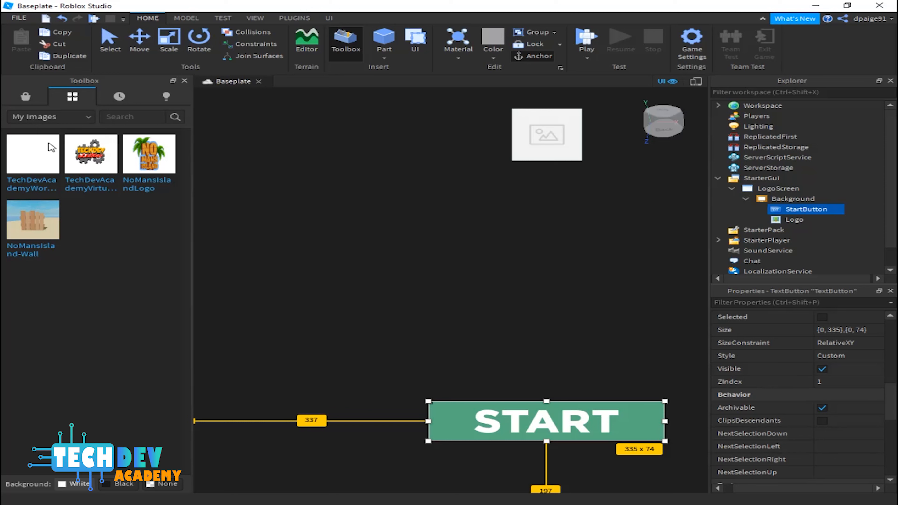
pyautogui.moveTo(50, 146)
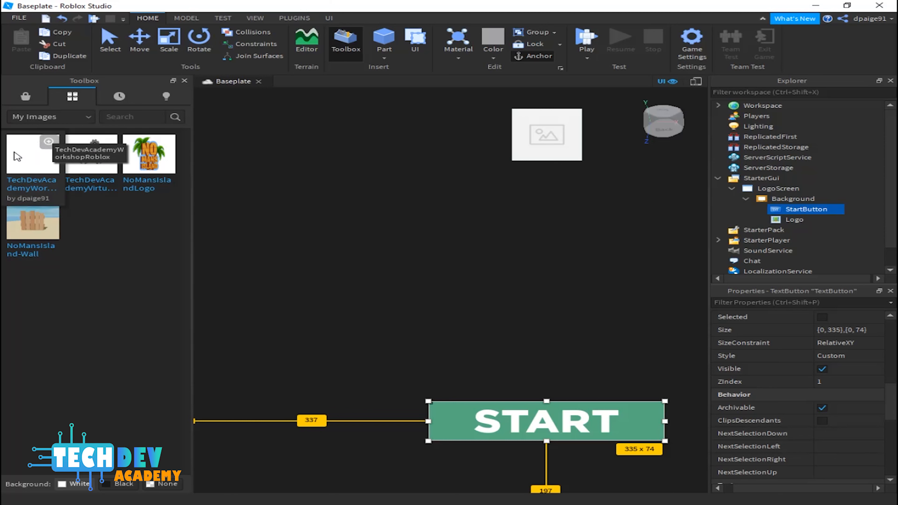